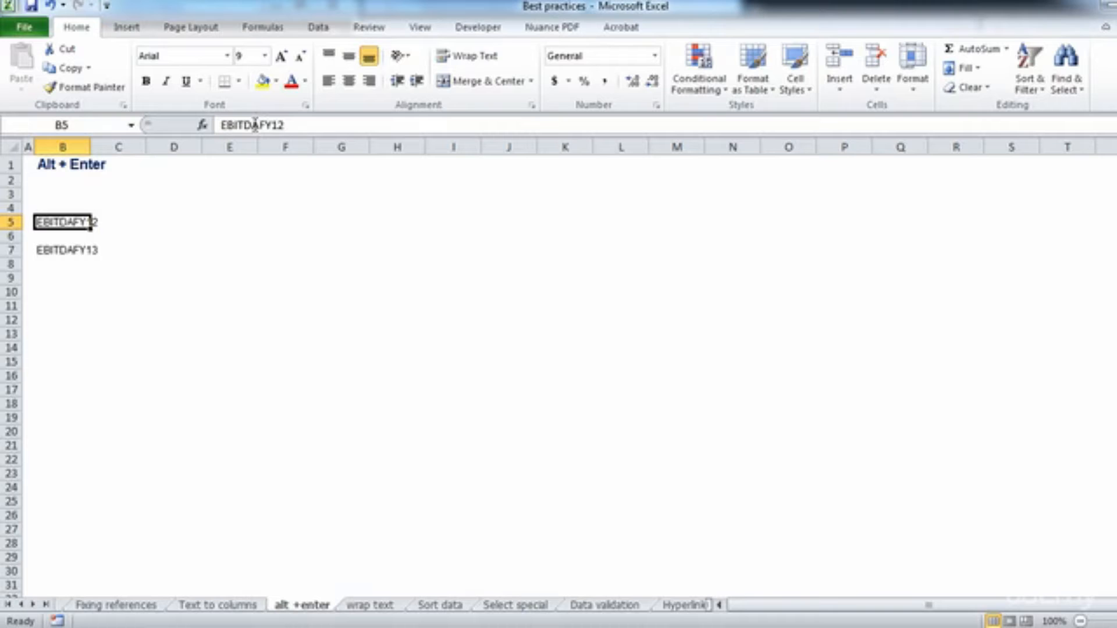
Insert a line break between EBITDA and FY12 in cell B5.
{"action": "left_click", "coordinate": [259, 125]}
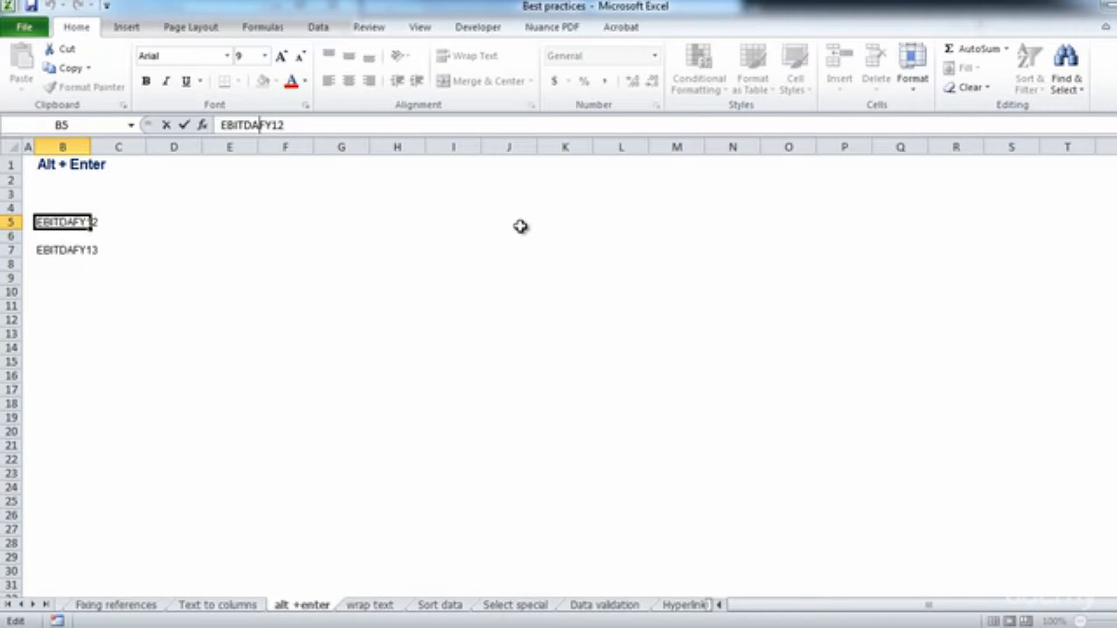
{"action": "key", "text": "BackSpace"}
{"action": "key", "text": "BackSpace"}
{"action": "key", "text": "BackSpace"}
{"action": "key", "text": "BackSpace"}
{"action": "key", "text": "BackSpace"}
{"action": "key", "text": "BackSpace"}
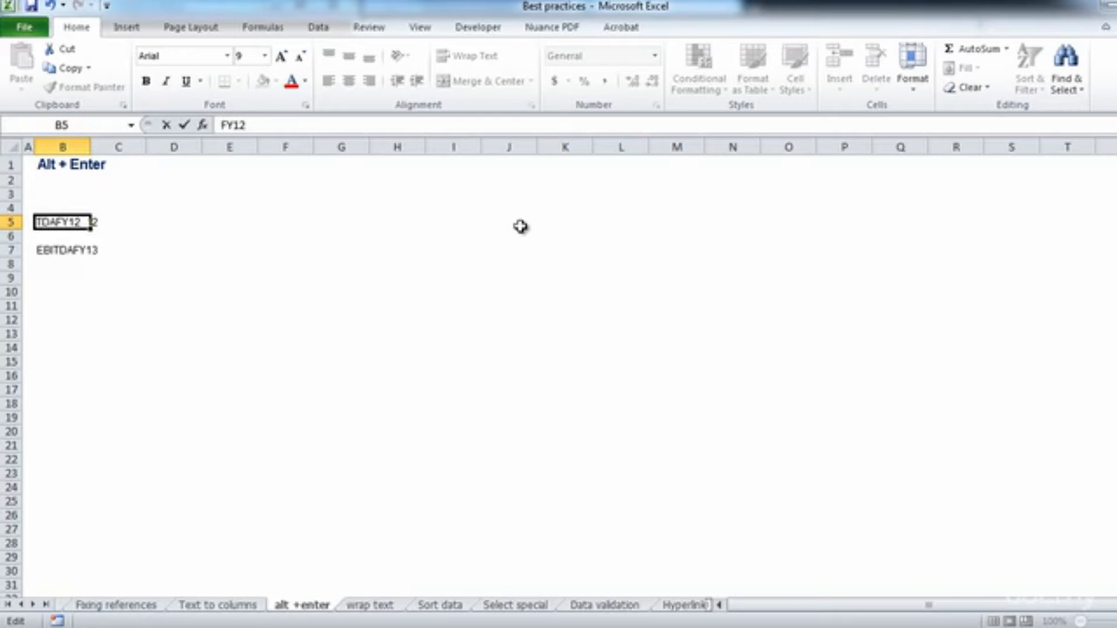
{"action": "key", "text": "Return"}
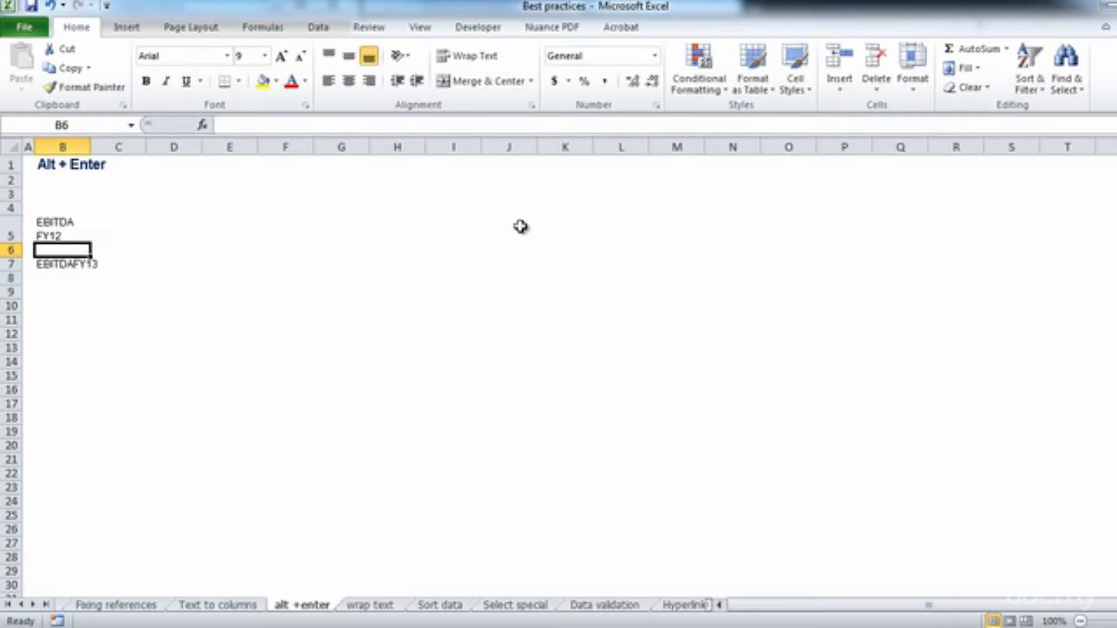
{"action": "key", "text": "End"}
{"action": "key", "text": "Up"}
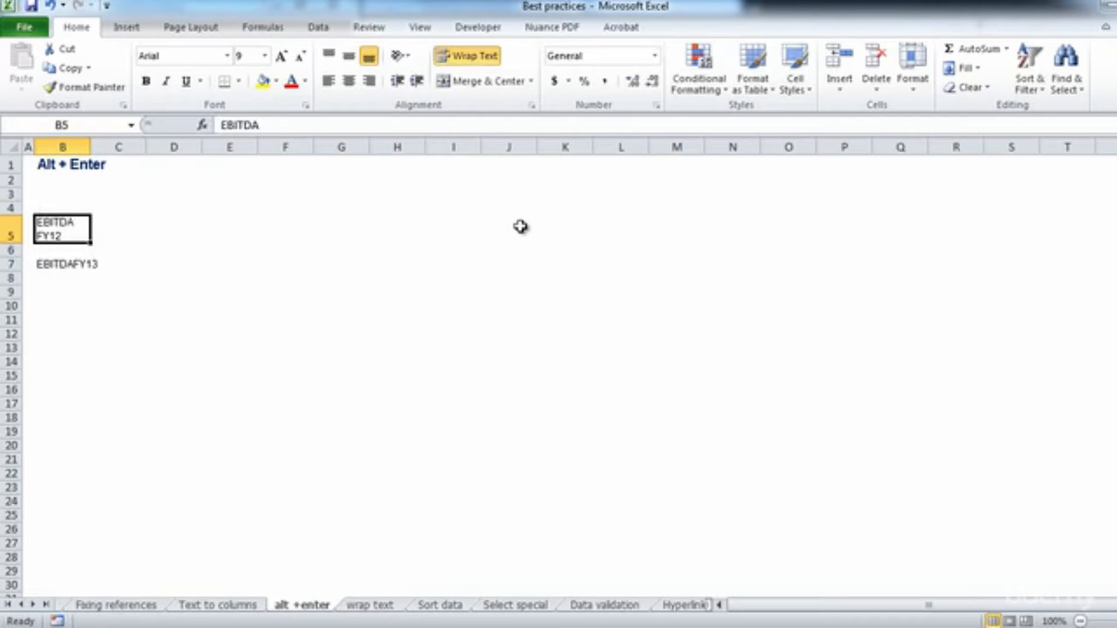
{"action": "key", "text": "Right"}
{"action": "key", "text": "Left"}
{"action": "key", "text": "Down"}
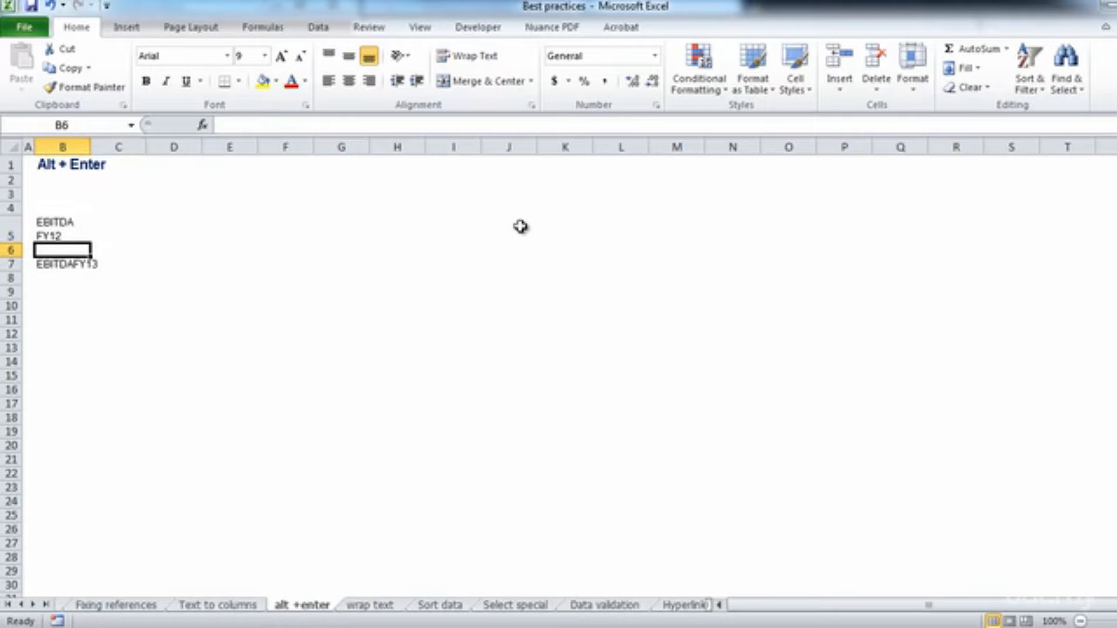
{"action": "key", "text": "Up"}
{"action": "key", "text": "Right"}
{"action": "key", "text": "Left"}
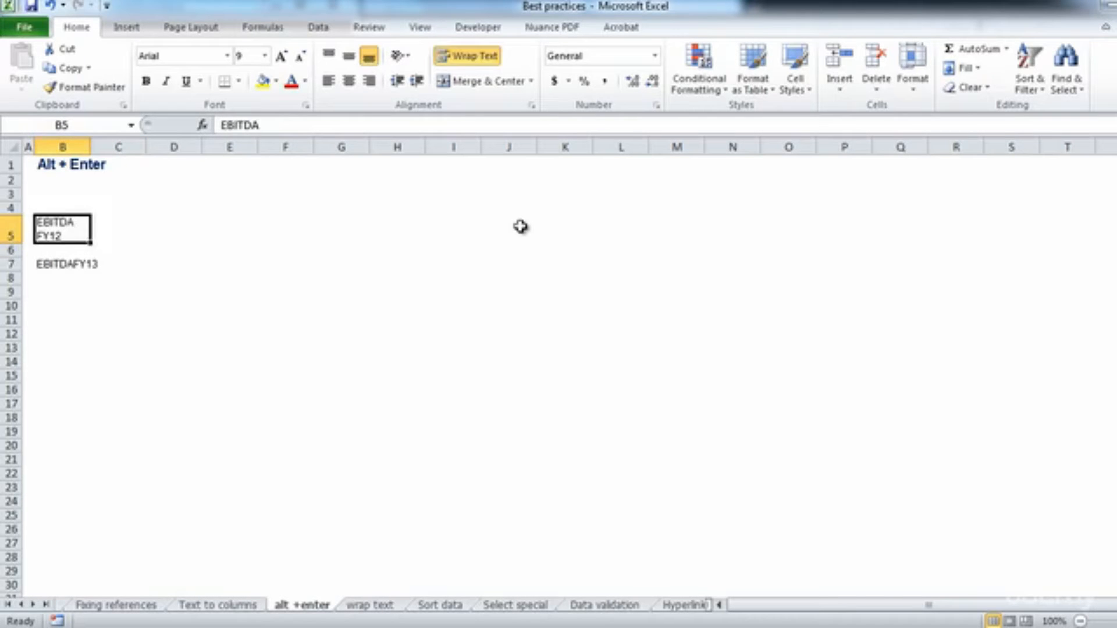
Insert a line break between EBITDA and FY13 in cell B7.
{"action": "key", "text": "Down"}
{"action": "key", "text": "Down"}
{"action": "key", "text": "F2"}
{"action": "key", "text": "Left"}
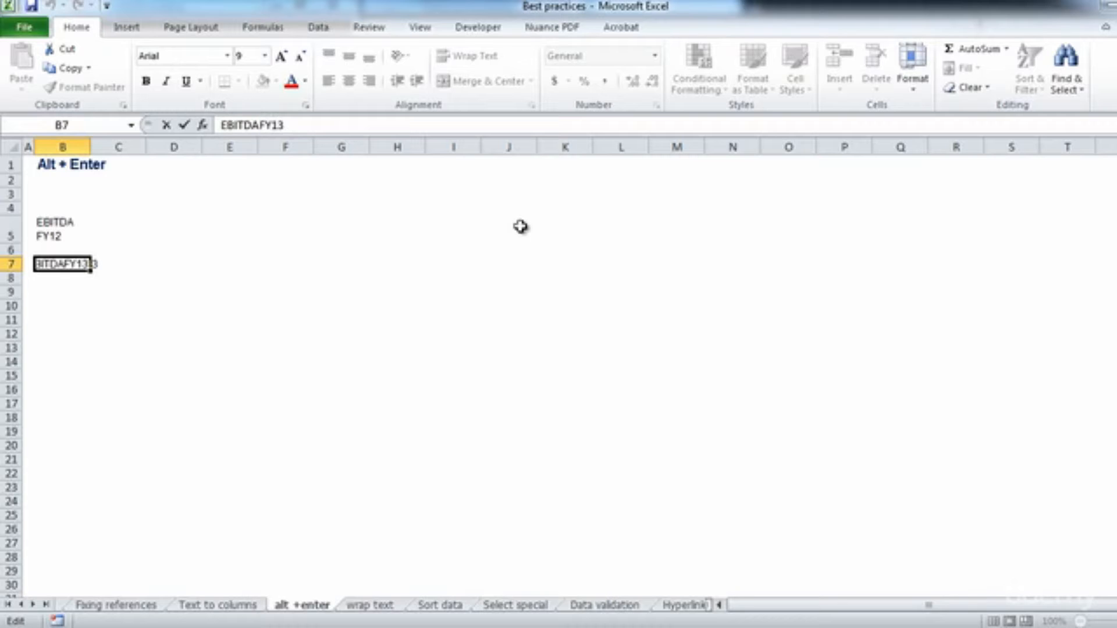
{"action": "left_click", "coordinate": [260, 125]}
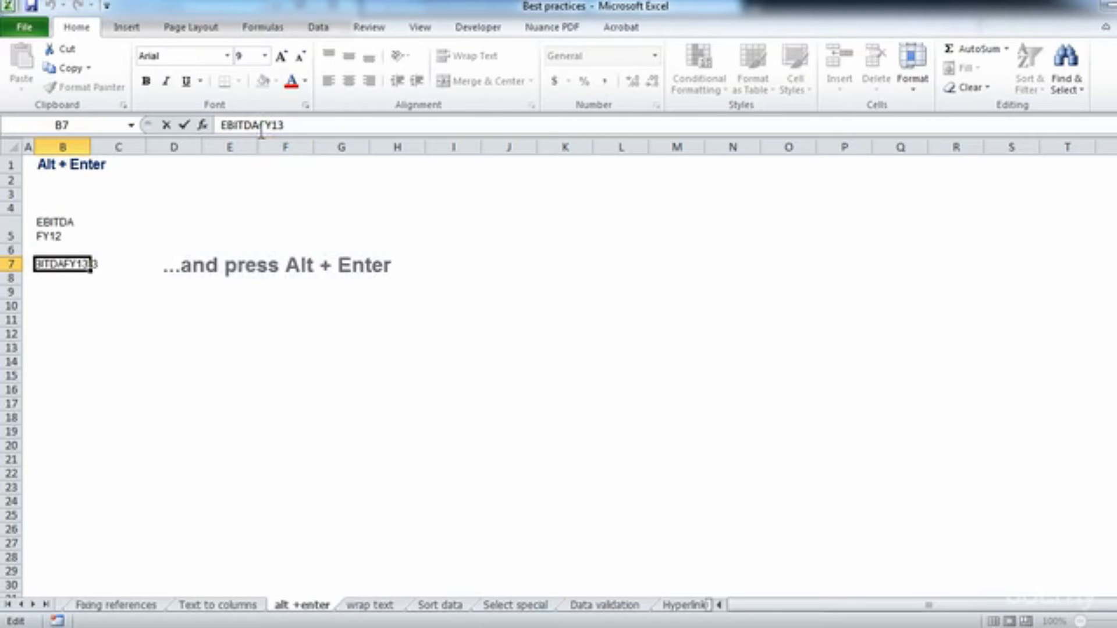
{"action": "key", "text": "alt+Return"}
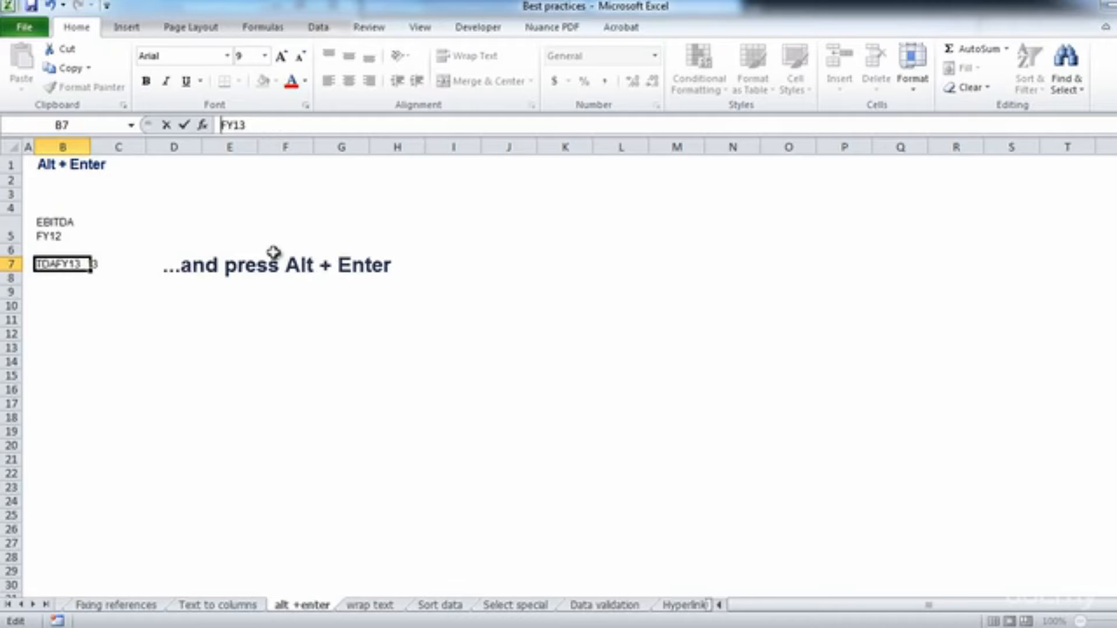
{"action": "key", "text": "Return"}
{"action": "key", "text": "Up"}
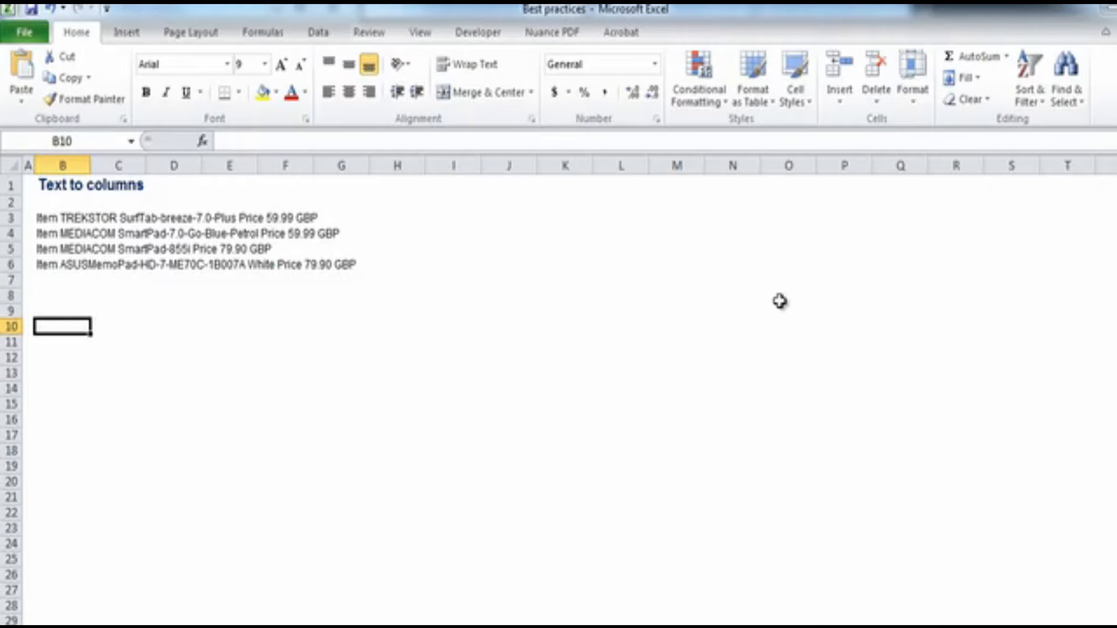
Start Text to Columns on the item descriptions in B3:B6, using the Delimited data type.
{"action": "left_click_drag", "start_coordinate": [52, 218], "coordinate": [54, 260]}
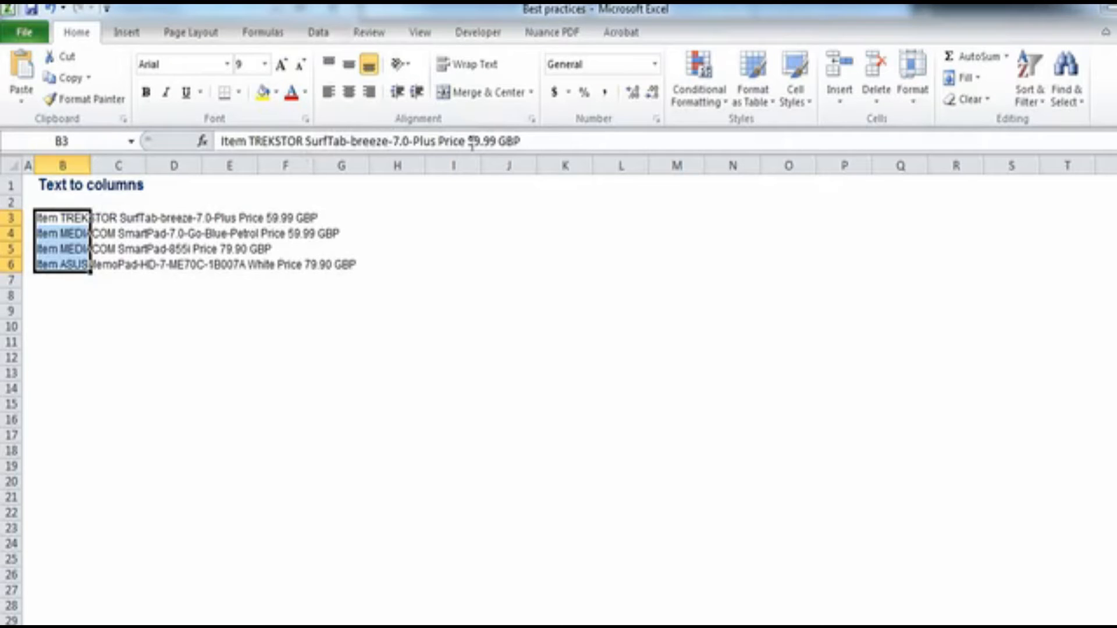
{"action": "left_click", "coordinate": [319, 34]}
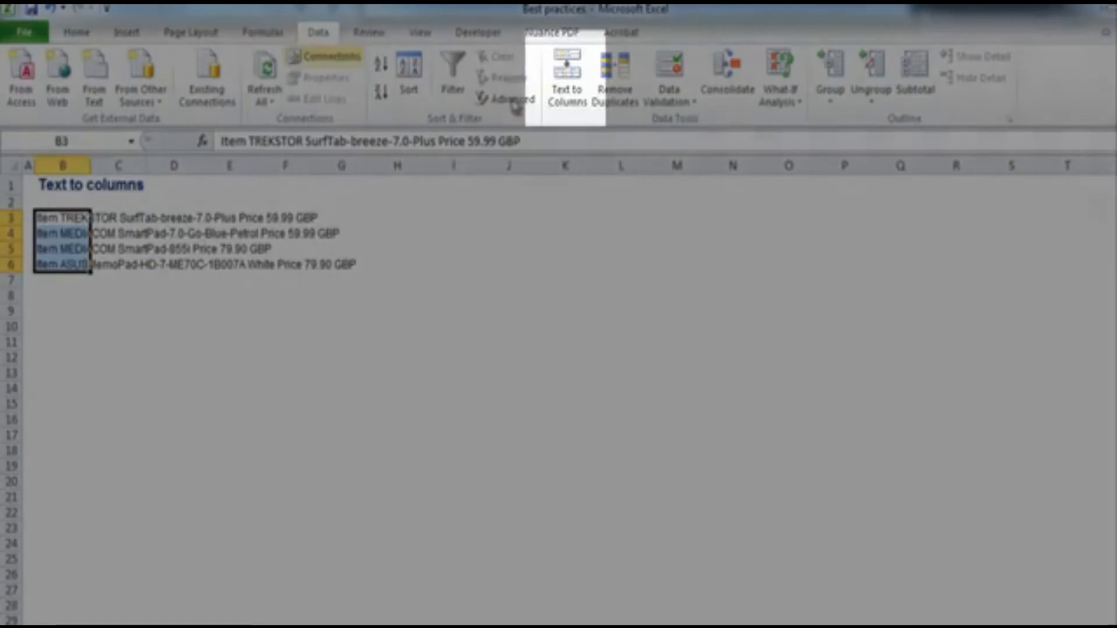
{"action": "left_click", "coordinate": [581, 99]}
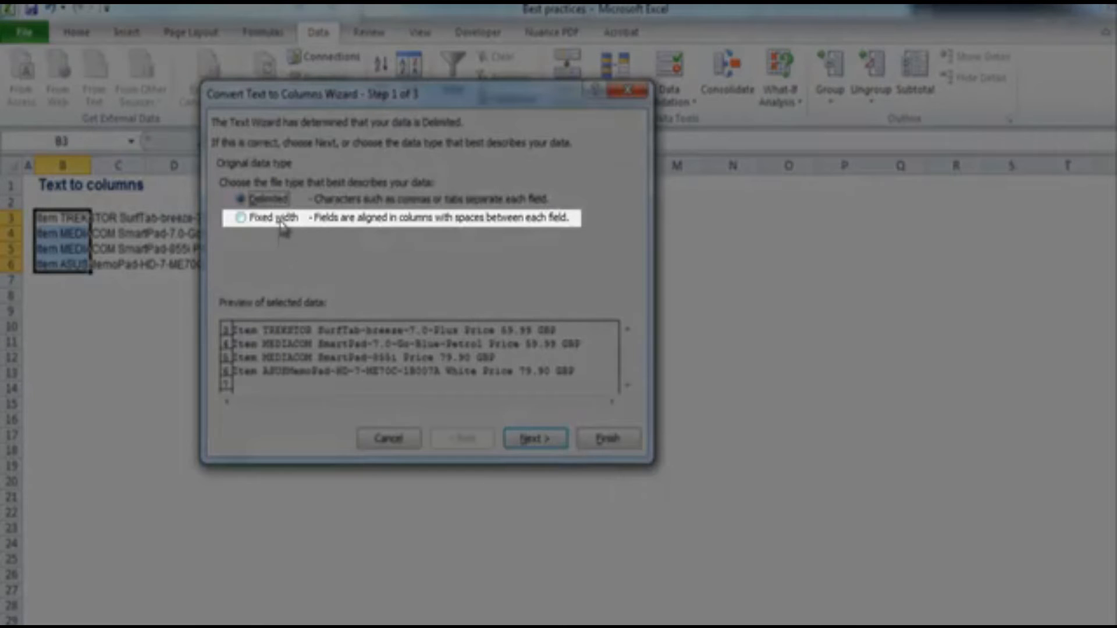
{"action": "left_click", "coordinate": [281, 222]}
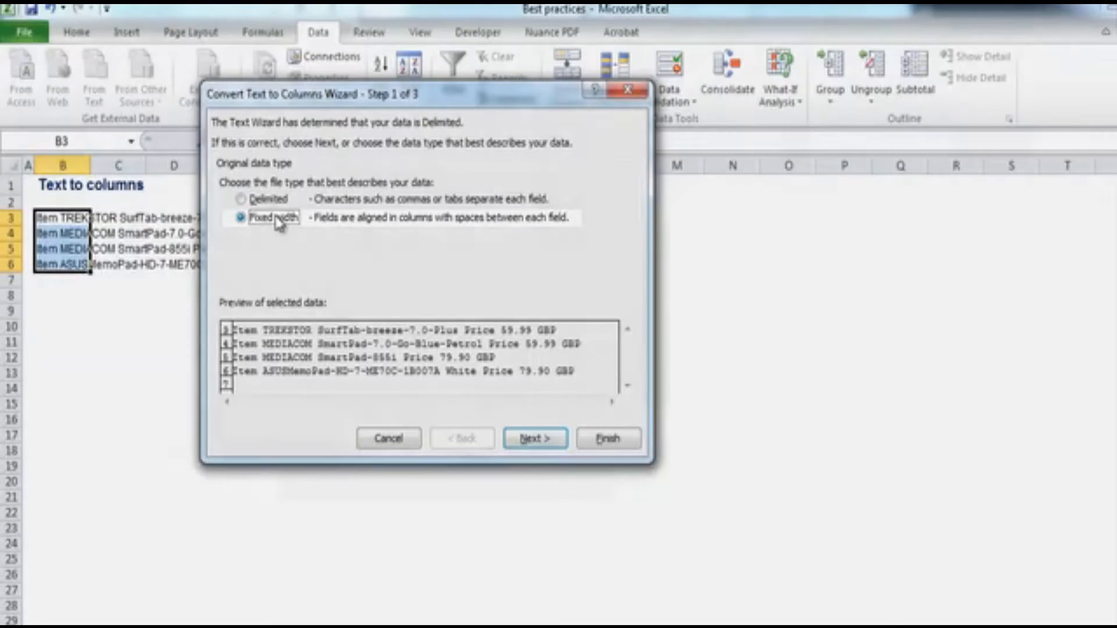
{"action": "left_click", "coordinate": [269, 200]}
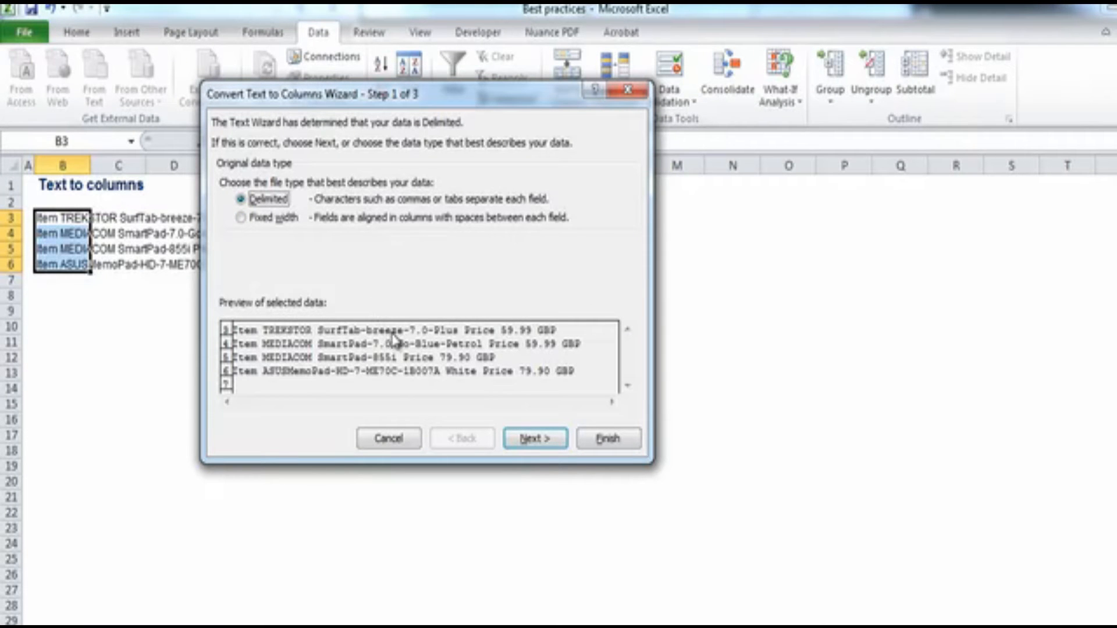
{"action": "left_click", "coordinate": [534, 440]}
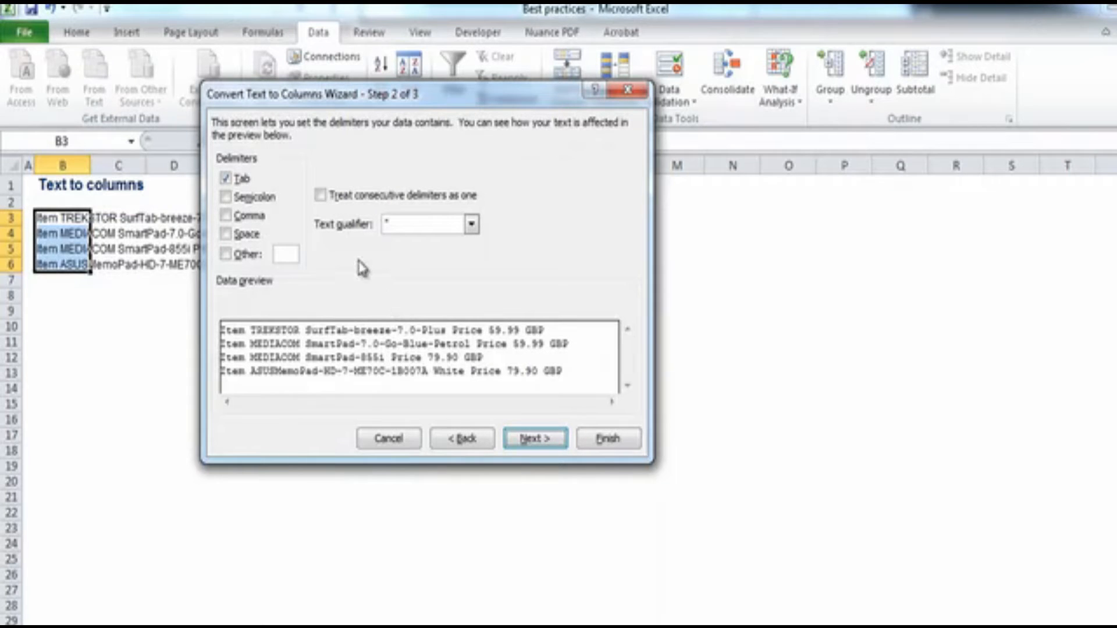
Add Space as a delimiter, check the data preview across its width, and finish the text-to-columns conversion.
{"action": "left_click", "coordinate": [253, 239]}
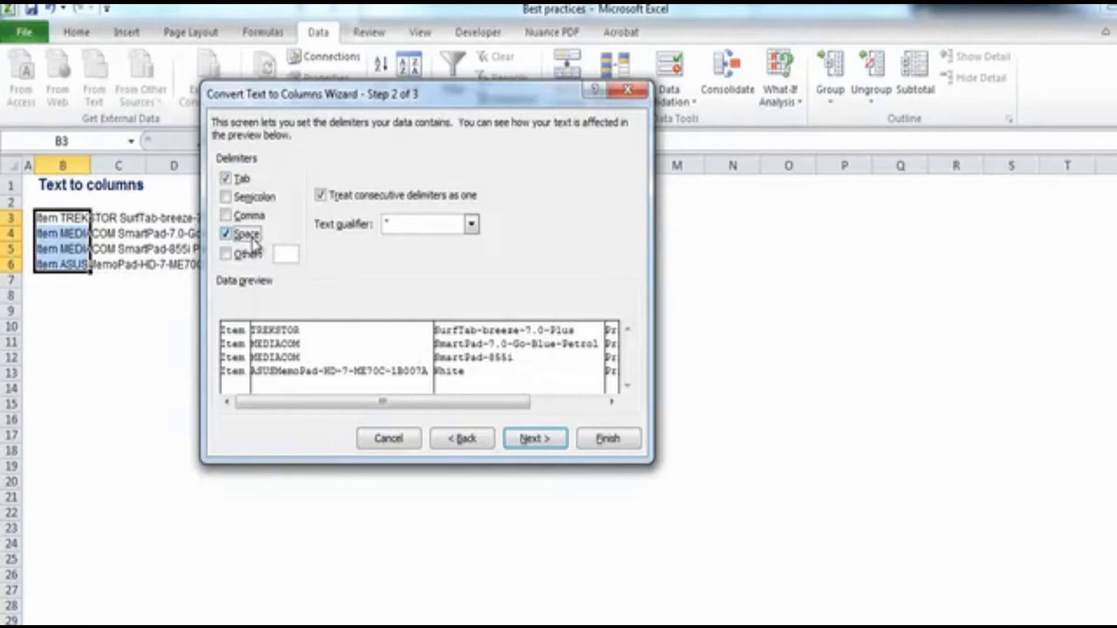
{"action": "left_click_drag", "start_coordinate": [364, 411], "coordinate": [399, 399]}
{"action": "left_click_drag", "start_coordinate": [440, 401], "coordinate": [512, 411]}
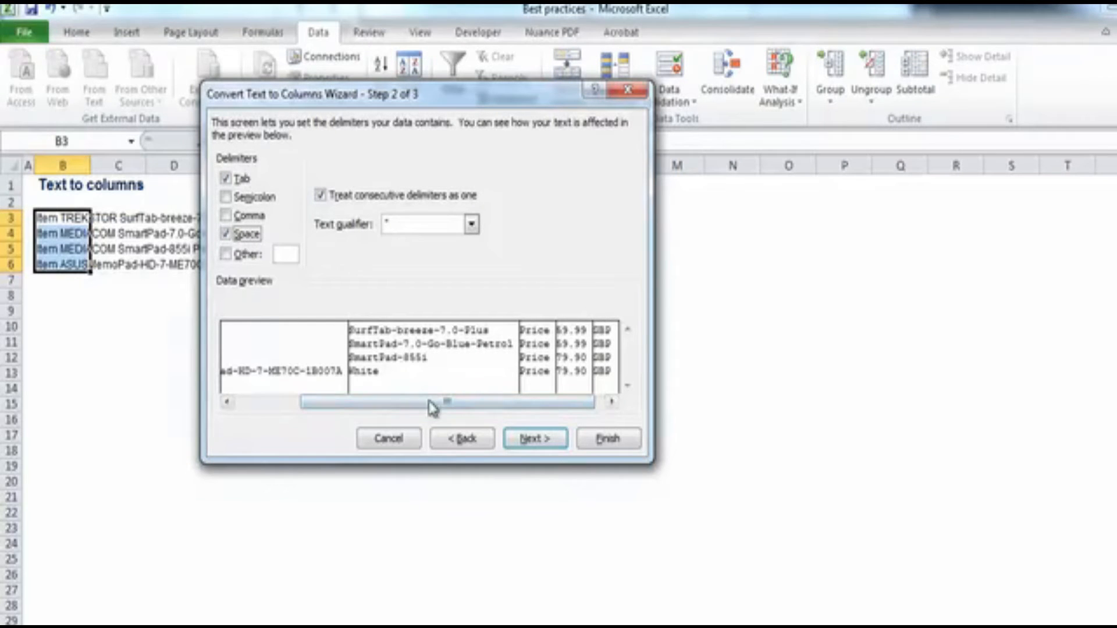
{"action": "left_click_drag", "start_coordinate": [431, 406], "coordinate": [302, 401]}
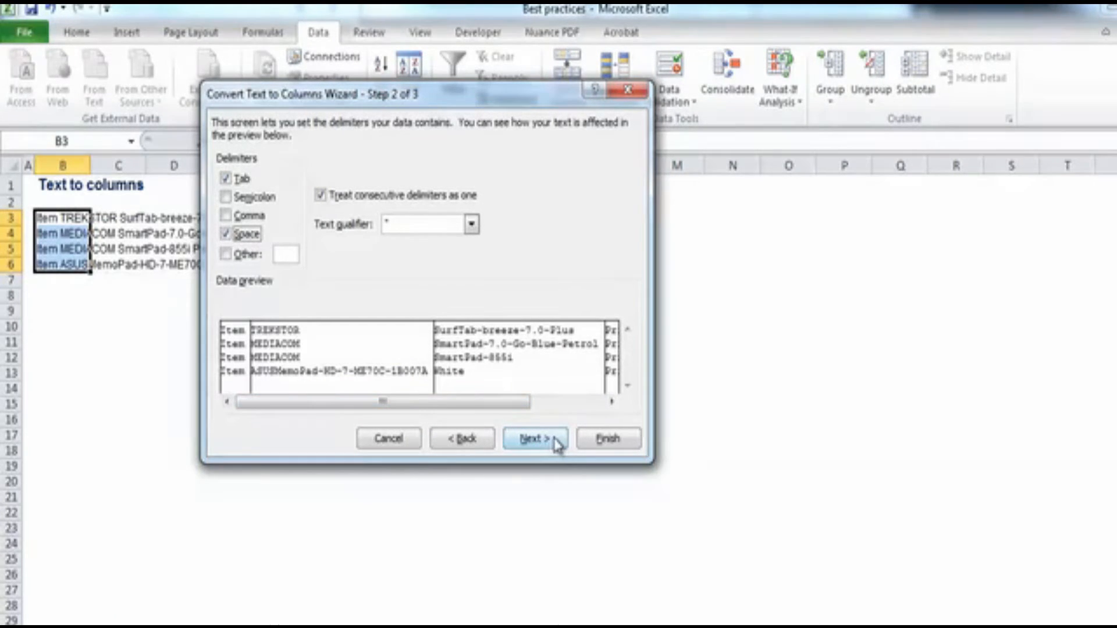
{"action": "left_click", "coordinate": [596, 442]}
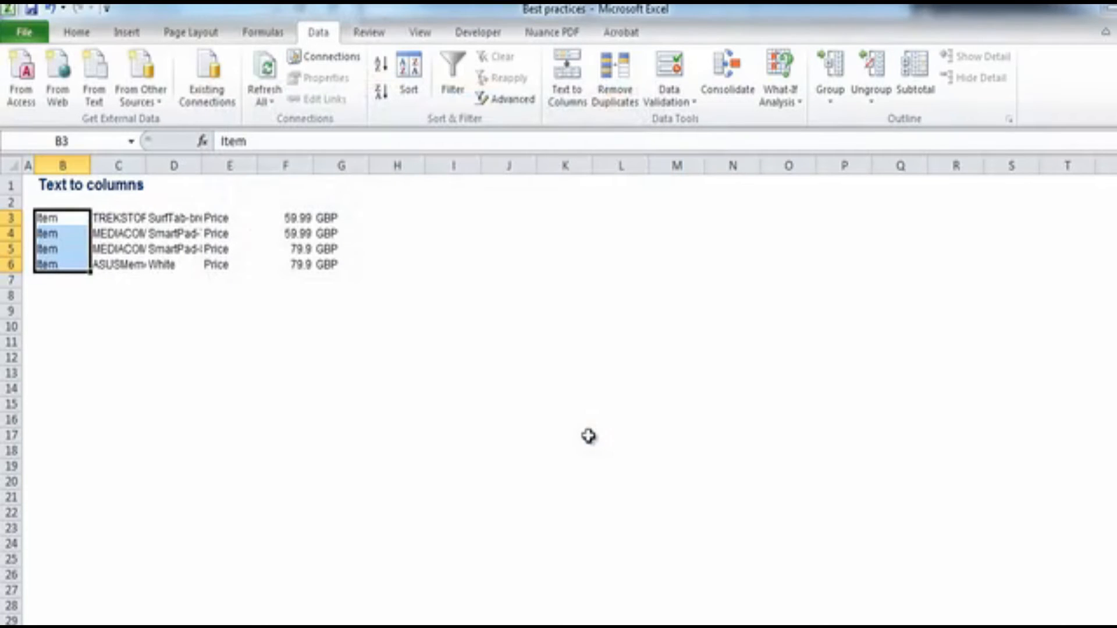
AutoFit the widths of columns B to G to the split item data.
{"action": "left_click", "coordinate": [439, 419]}
{"action": "mouse_move", "coordinate": [71, 167]}
{"action": "left_mouse_down"}
{"action": "mouse_move", "coordinate": [416, 166]}
{"action": "mouse_move", "coordinate": [374, 164]}
{"action": "left_mouse_up"}
{"action": "double_click", "coordinate": [373, 164]}
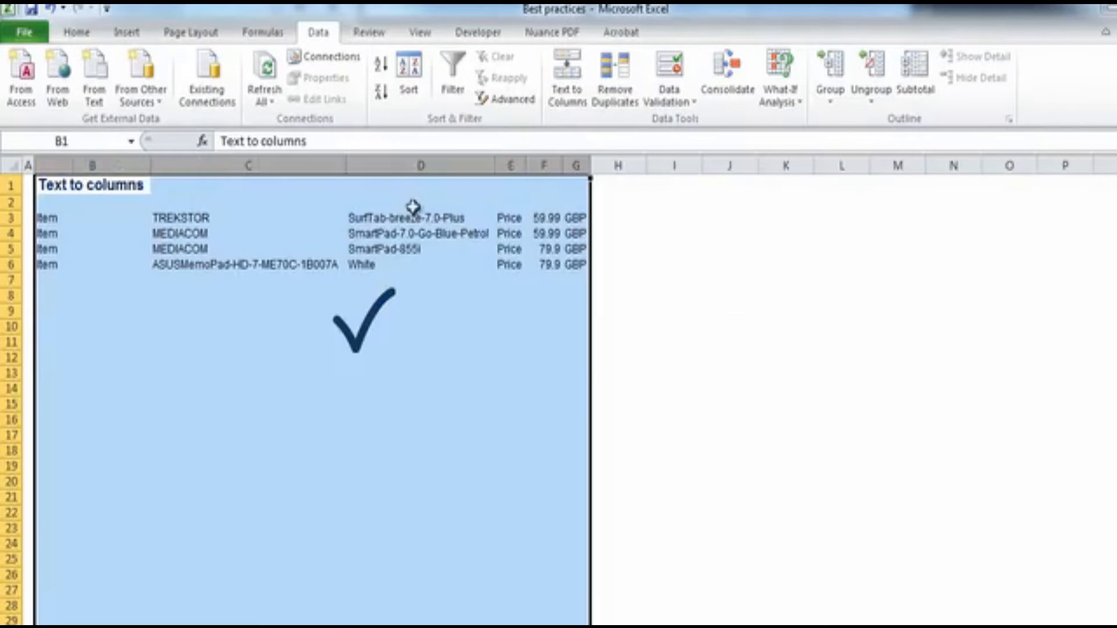
{"action": "left_click", "coordinate": [422, 326]}
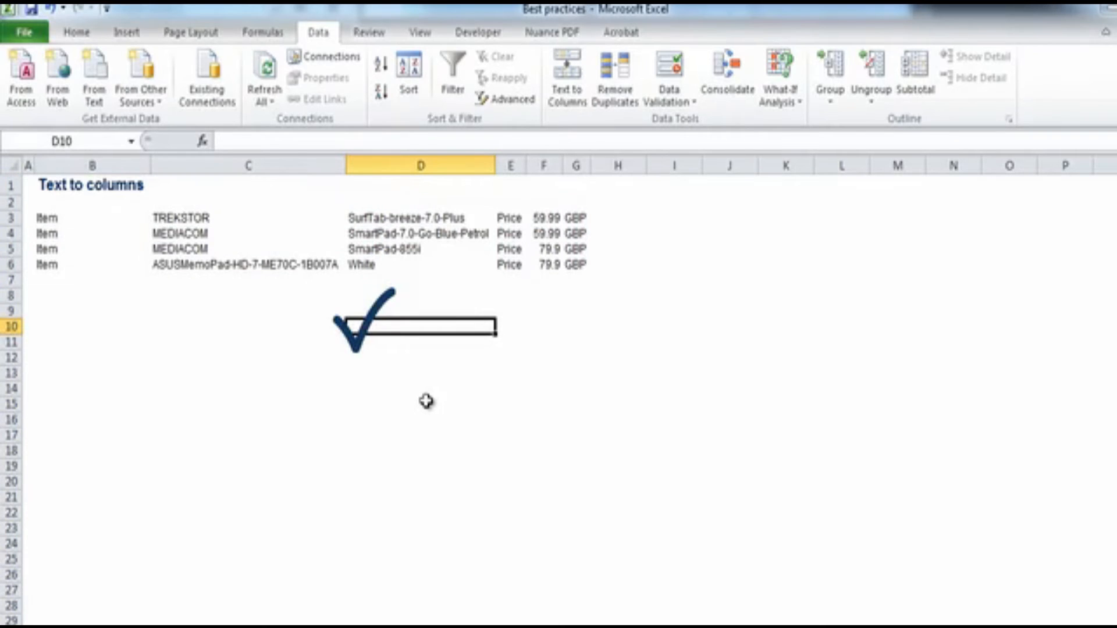
{"action": "key", "text": "Right"}
{"action": "key", "text": "Right"}
{"action": "key", "text": "Up"}
{"action": "key", "text": "Up"}
{"action": "key", "text": "Up"}
{"action": "key", "text": "Up"}
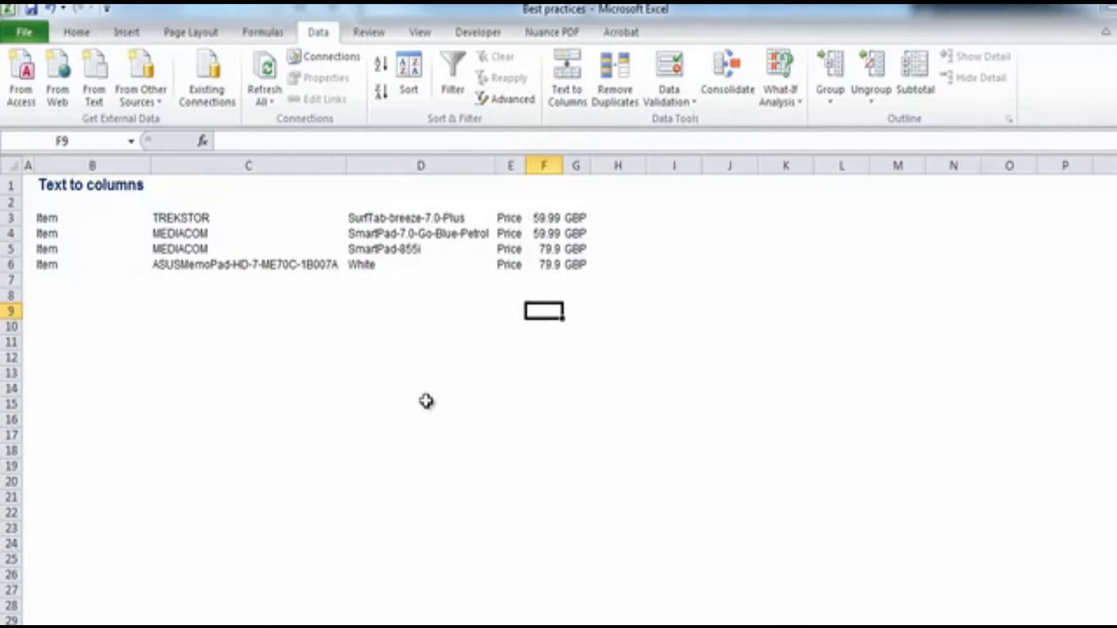
{"action": "key", "text": "Up"}
{"action": "key", "text": "Up"}
{"action": "key", "text": "Up"}
{"action": "key", "text": "Right"}
{"action": "key", "text": "Down"}
{"action": "key", "text": "Down"}
{"action": "key", "text": "Down"}
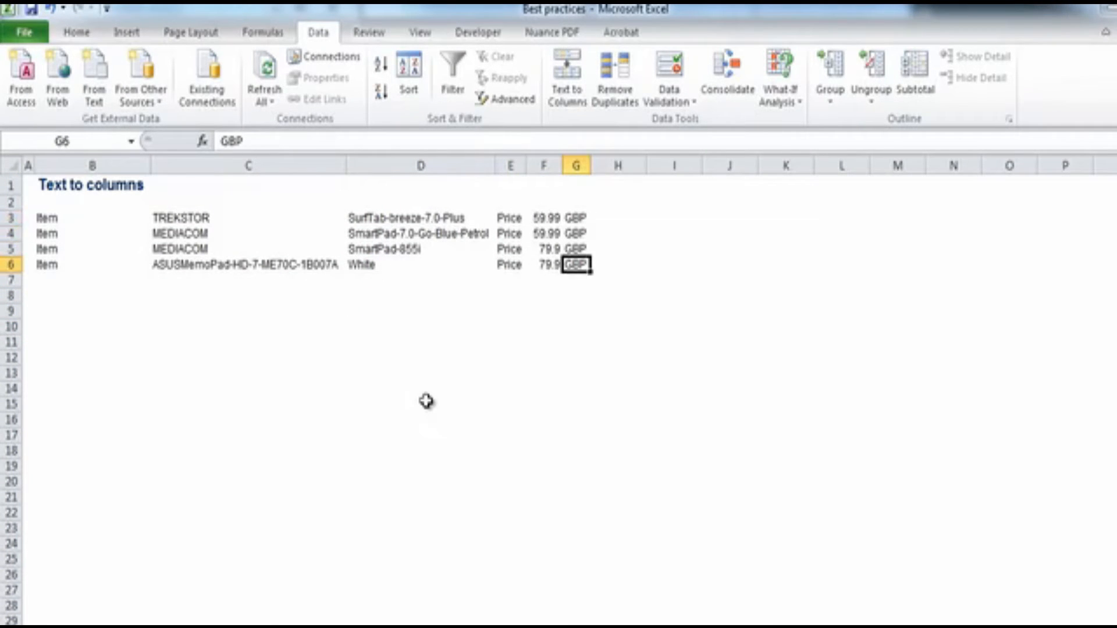
{"action": "key", "text": "Left"}
{"action": "key", "text": "Left"}
{"action": "key", "text": "Left"}
{"action": "key", "text": "Up"}
{"action": "key", "text": "Up"}
{"action": "key", "text": "Up"}
{"action": "key", "text": "Up"}
{"action": "key", "text": "Left"}
{"action": "key", "text": "Left"}
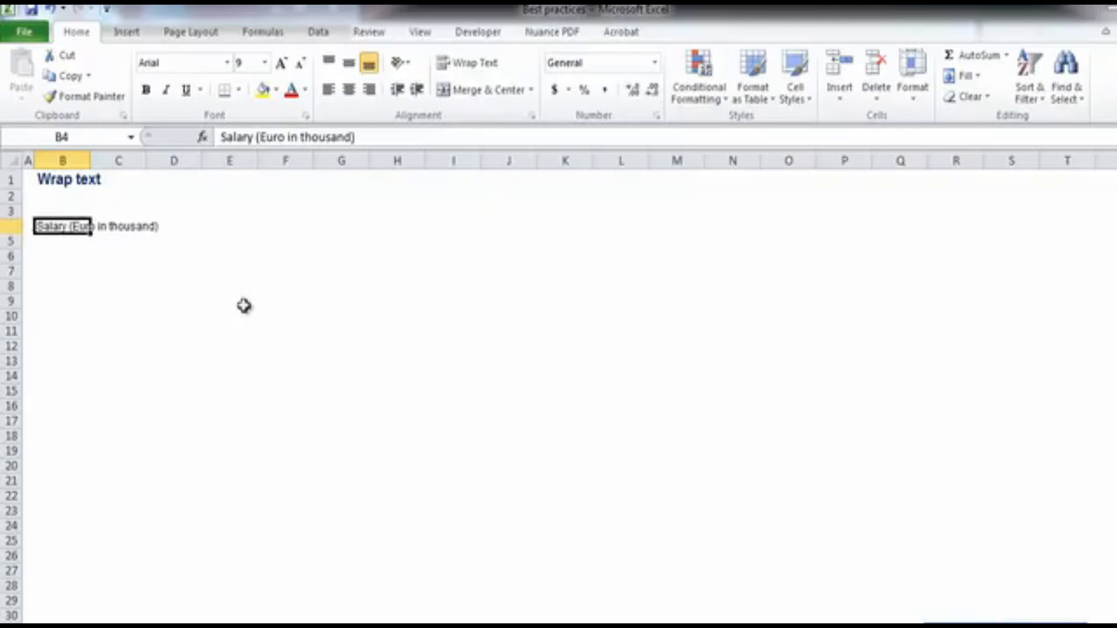
{"action": "left_click", "coordinate": [228, 271]}
{"action": "key", "text": "Up"}
{"action": "key", "text": "Up"}
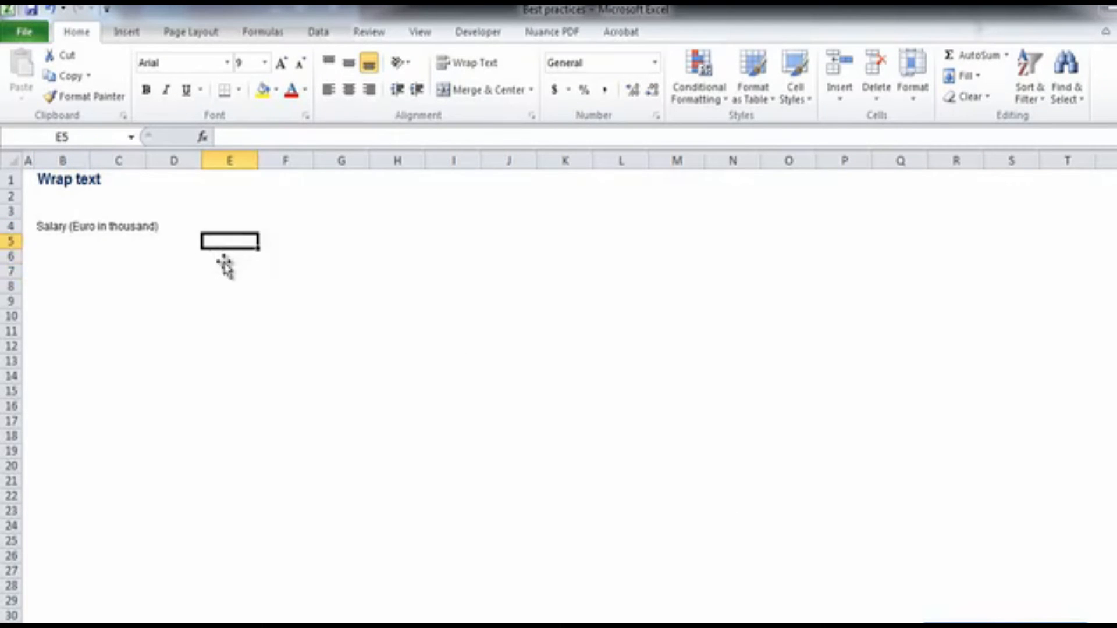
{"action": "key", "text": "Up"}
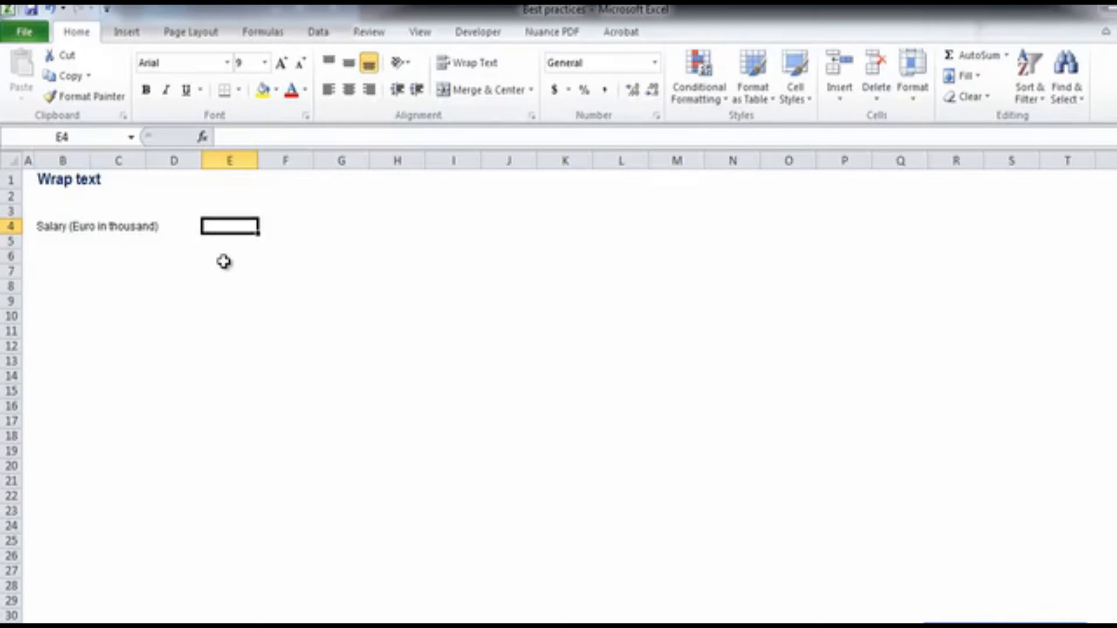
{"action": "key", "text": "Left"}
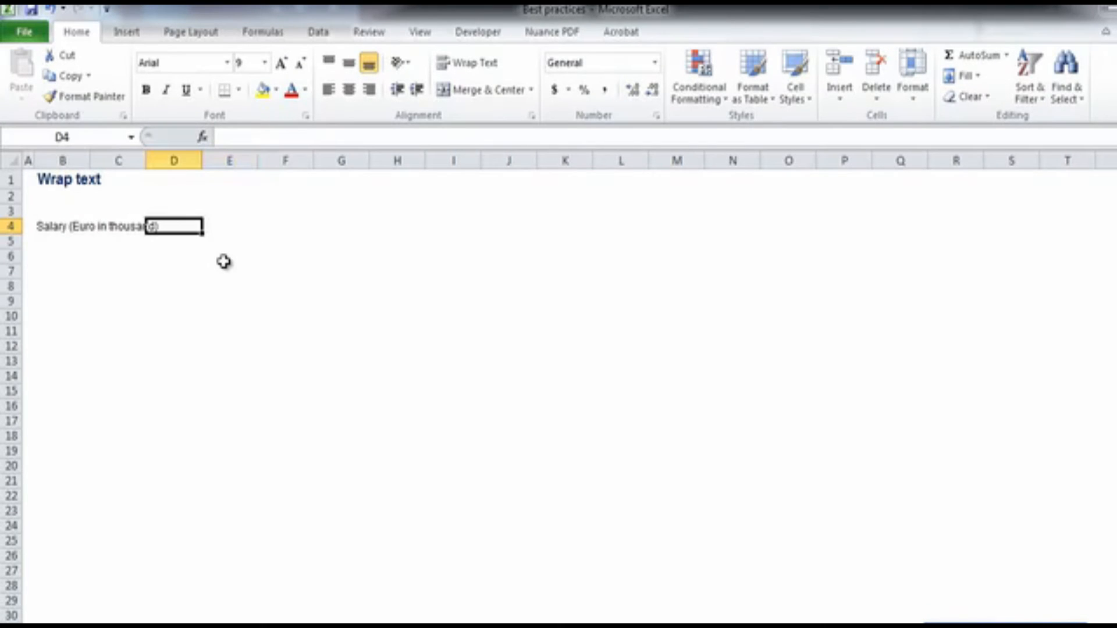
{"action": "key", "text": "Down"}
{"action": "key", "text": "Down"}
{"action": "key", "text": "Left"}
{"action": "key", "text": "Up"}
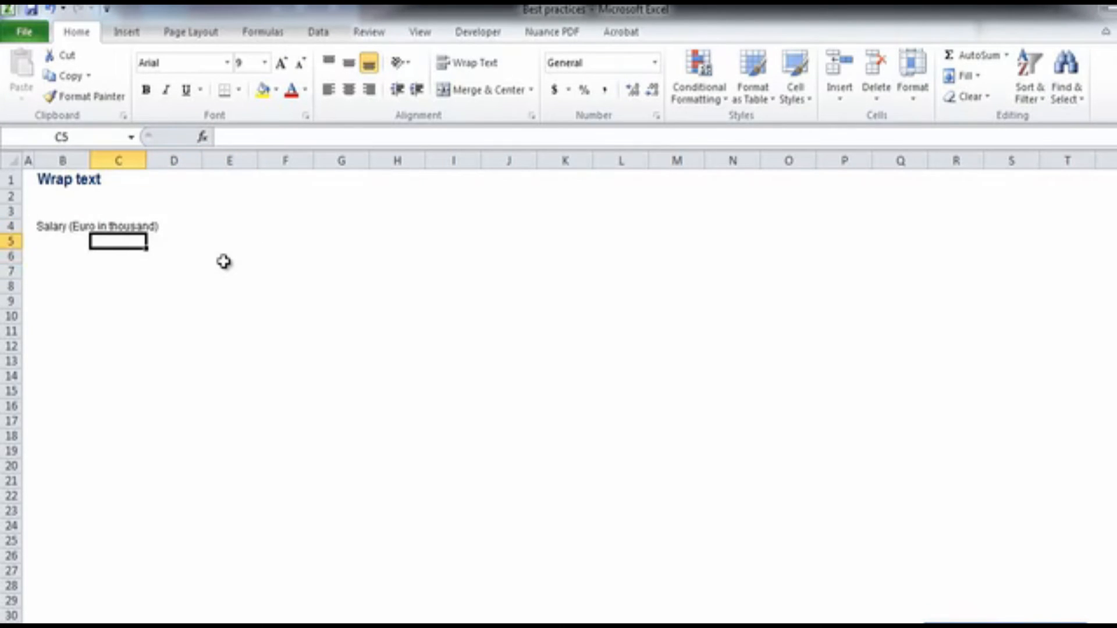
Apply Wrap Text to the "Salary (Euro in thousand)" label in cell B4.
{"action": "key", "text": "Up"}
{"action": "key", "text": "Left"}
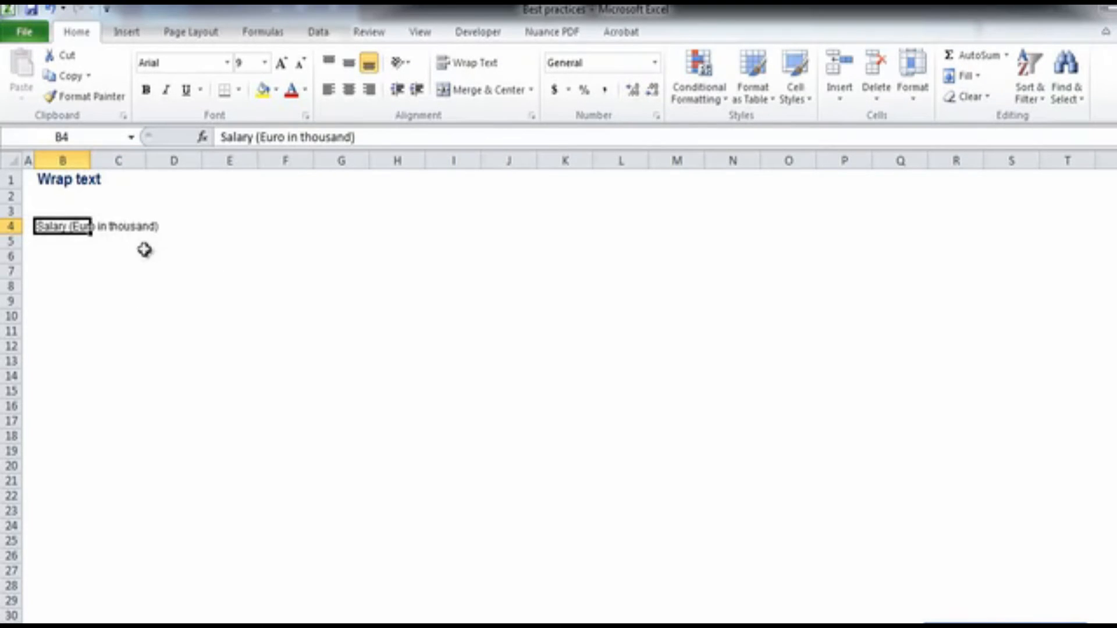
{"action": "left_click_drag", "start_coordinate": [88, 228], "coordinate": [119, 227]}
{"action": "left_click", "coordinate": [65, 227]}
{"action": "left_click", "coordinate": [482, 64]}
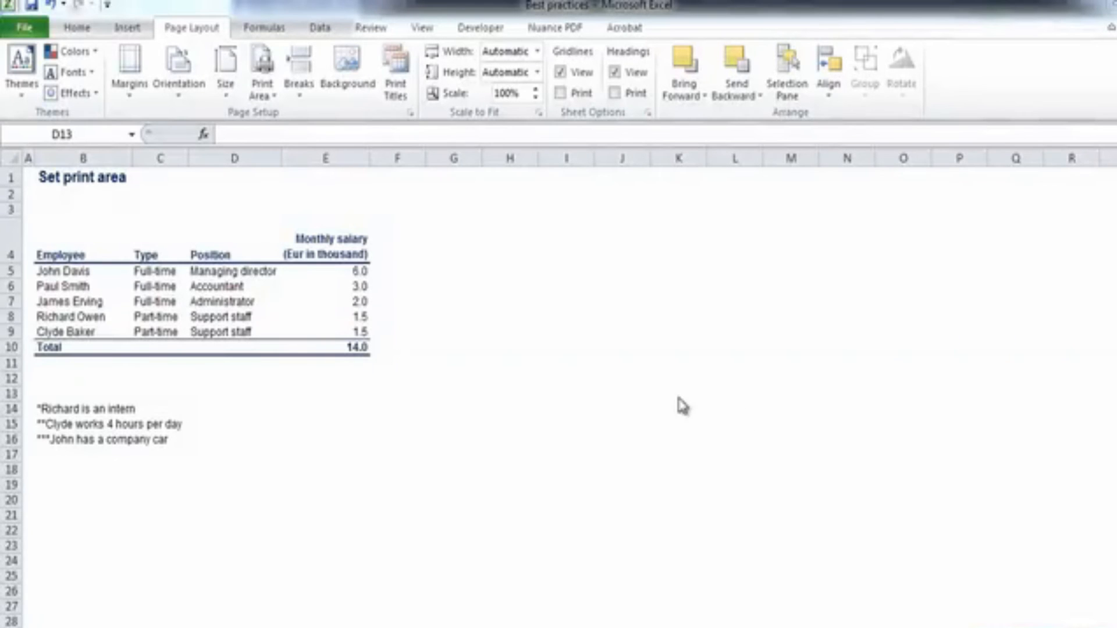
{"action": "left_click", "coordinate": [304, 448]}
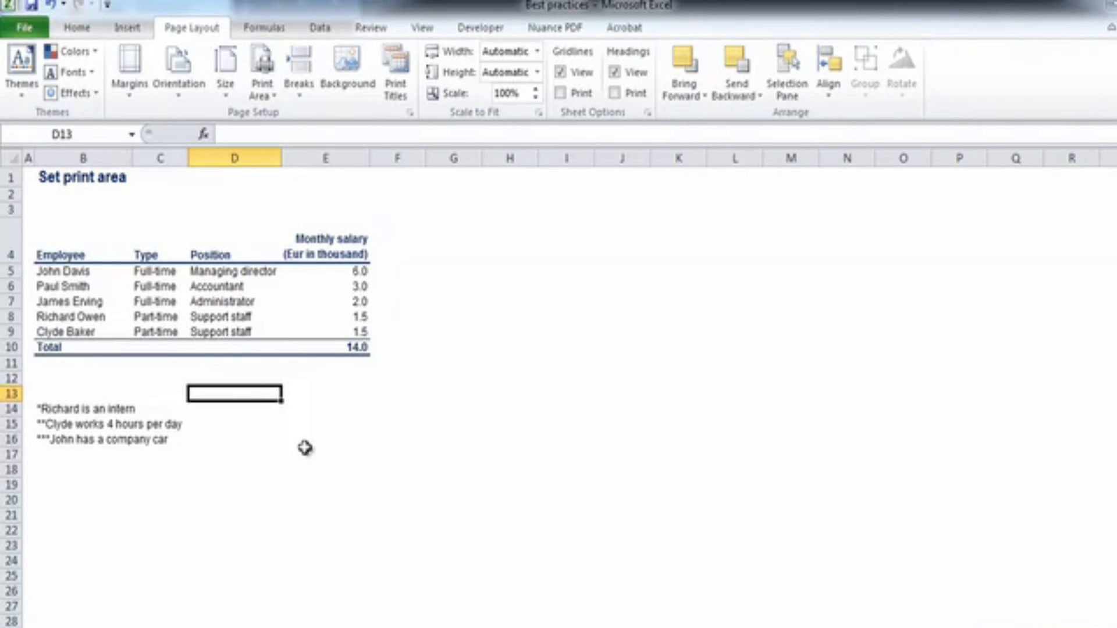
{"action": "key", "text": "Up"}
{"action": "key", "text": "Up"}
{"action": "key", "text": "Up"}
{"action": "key", "text": "Up"}
{"action": "key", "text": "Up"}
{"action": "key", "text": "Up"}
{"action": "key", "text": "Up"}
{"action": "key", "text": "Up"}
{"action": "key", "text": "Up"}
{"action": "key", "text": "Up"}
{"action": "key", "text": "Up"}
{"action": "key", "text": "Up"}
{"action": "key", "text": "Left"}
{"action": "key", "text": "Left"}
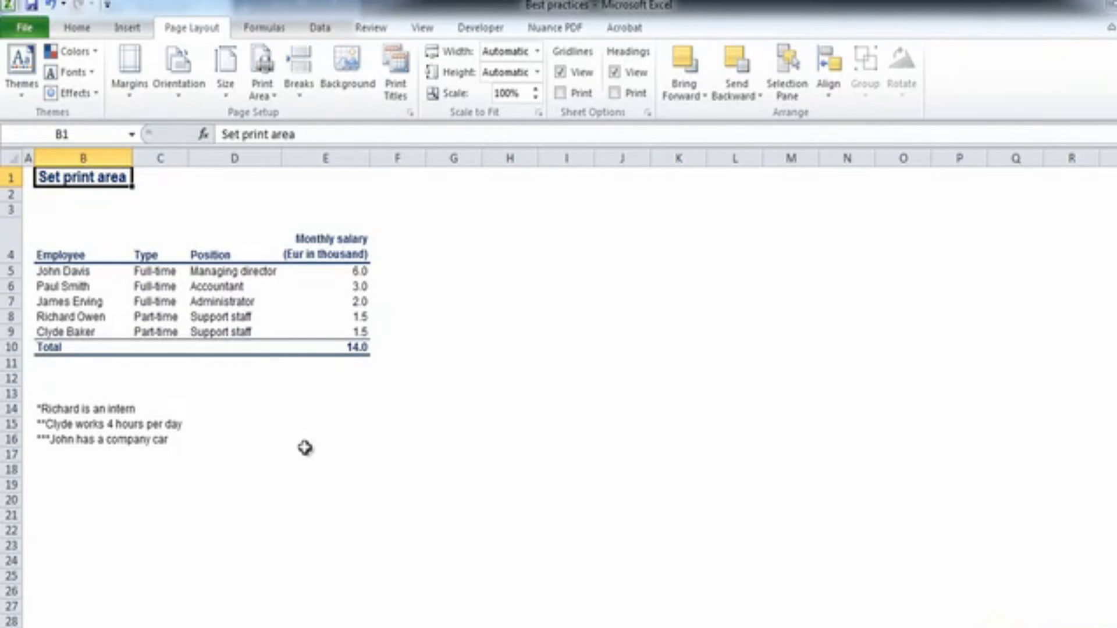
{"action": "left_click", "coordinate": [93, 30]}
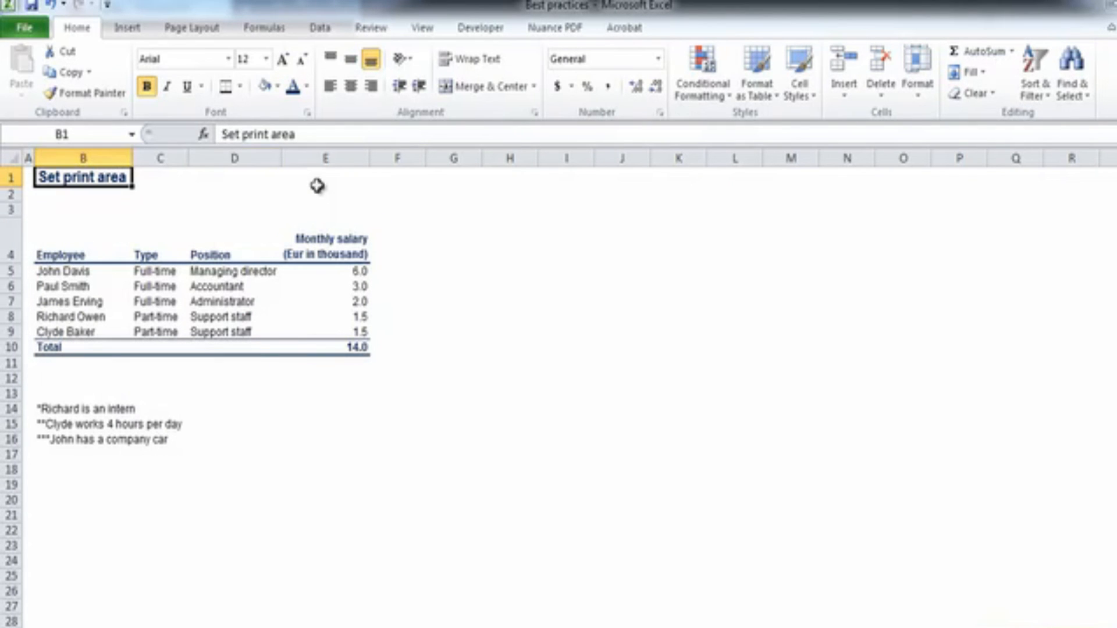
Set the print area to A1:E11 so it covers the title and salary table without the footnotes.
{"action": "left_click_drag", "start_coordinate": [30, 173], "coordinate": [302, 362]}
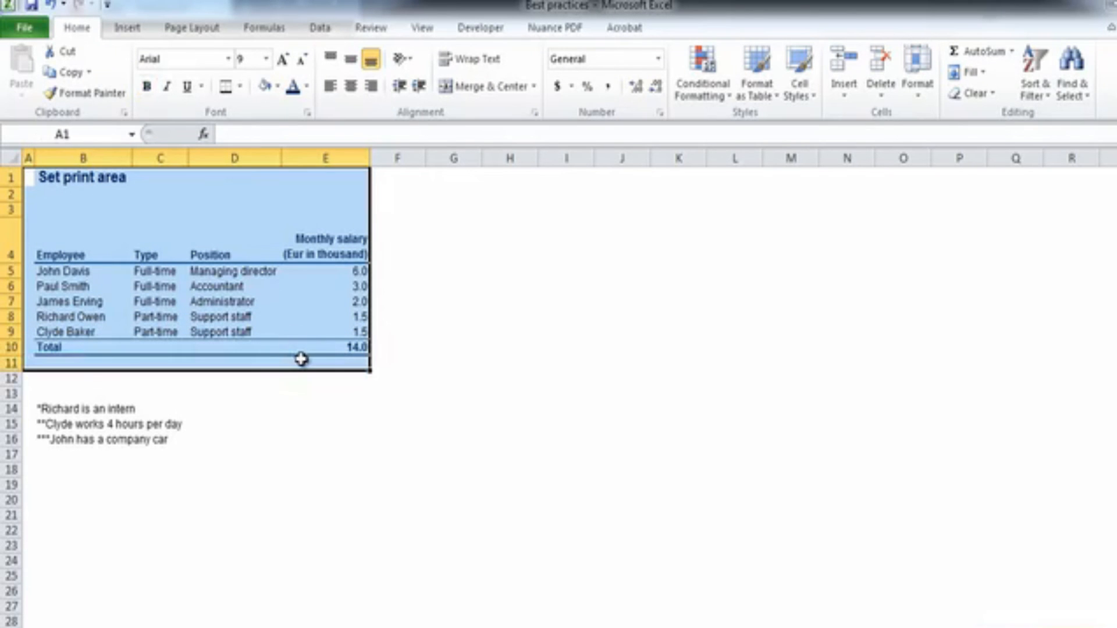
{"action": "left_click", "coordinate": [205, 29]}
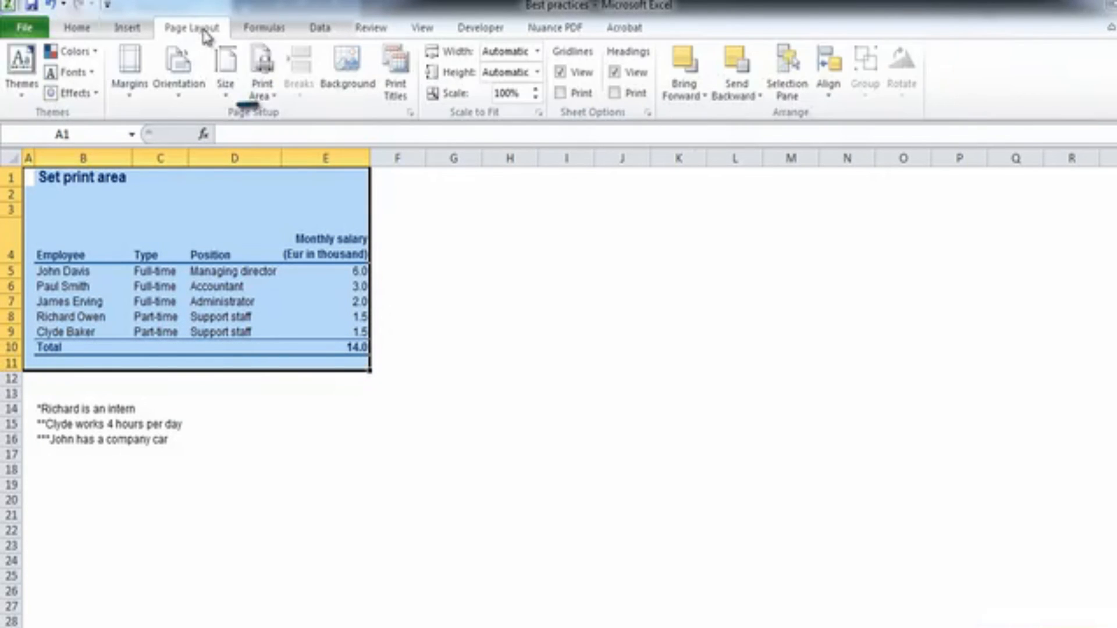
{"action": "left_click", "coordinate": [270, 97]}
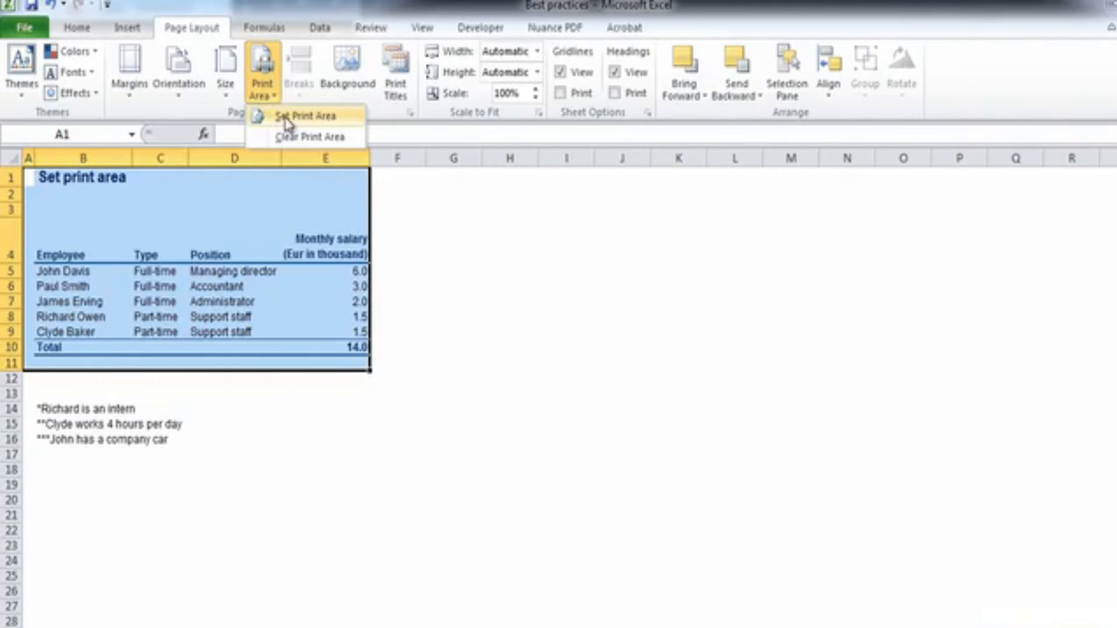
{"action": "left_click", "coordinate": [289, 119]}
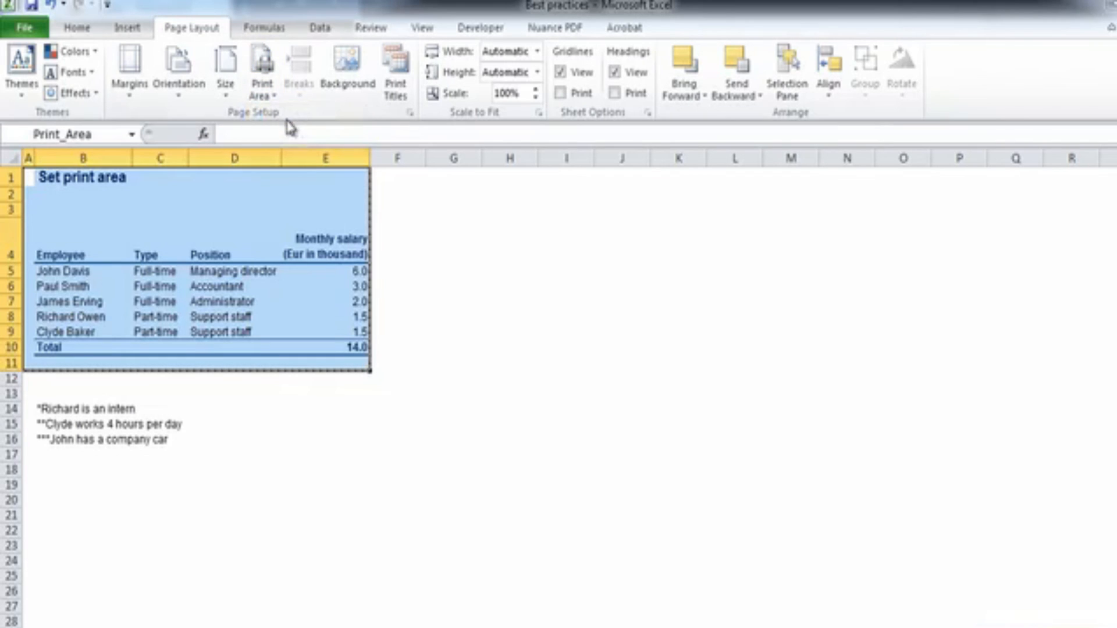
{"action": "left_click", "coordinate": [300, 395]}
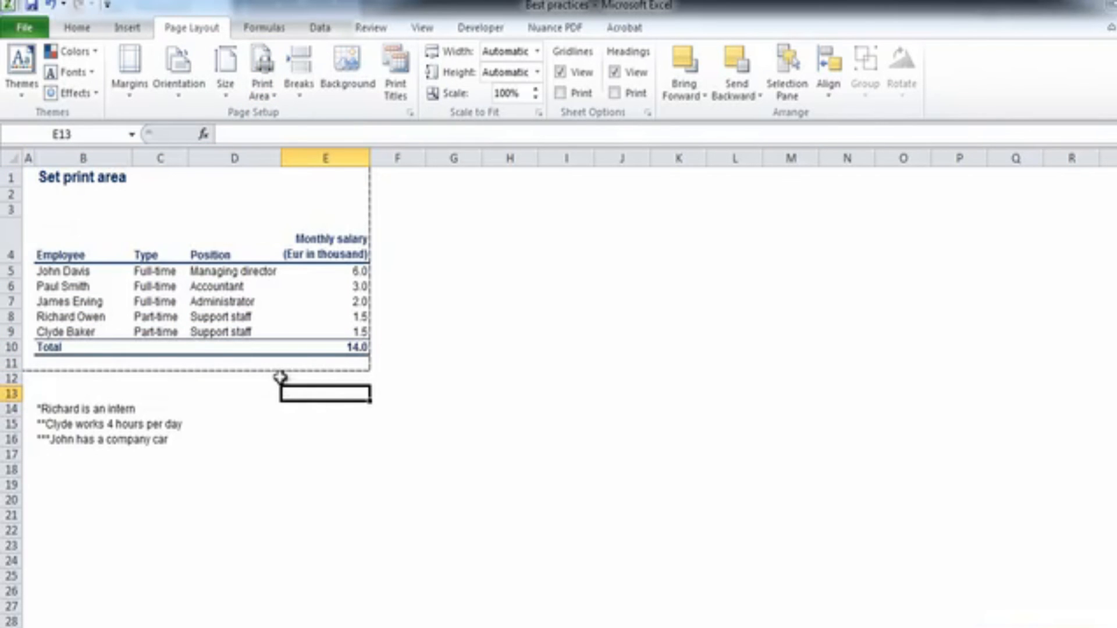